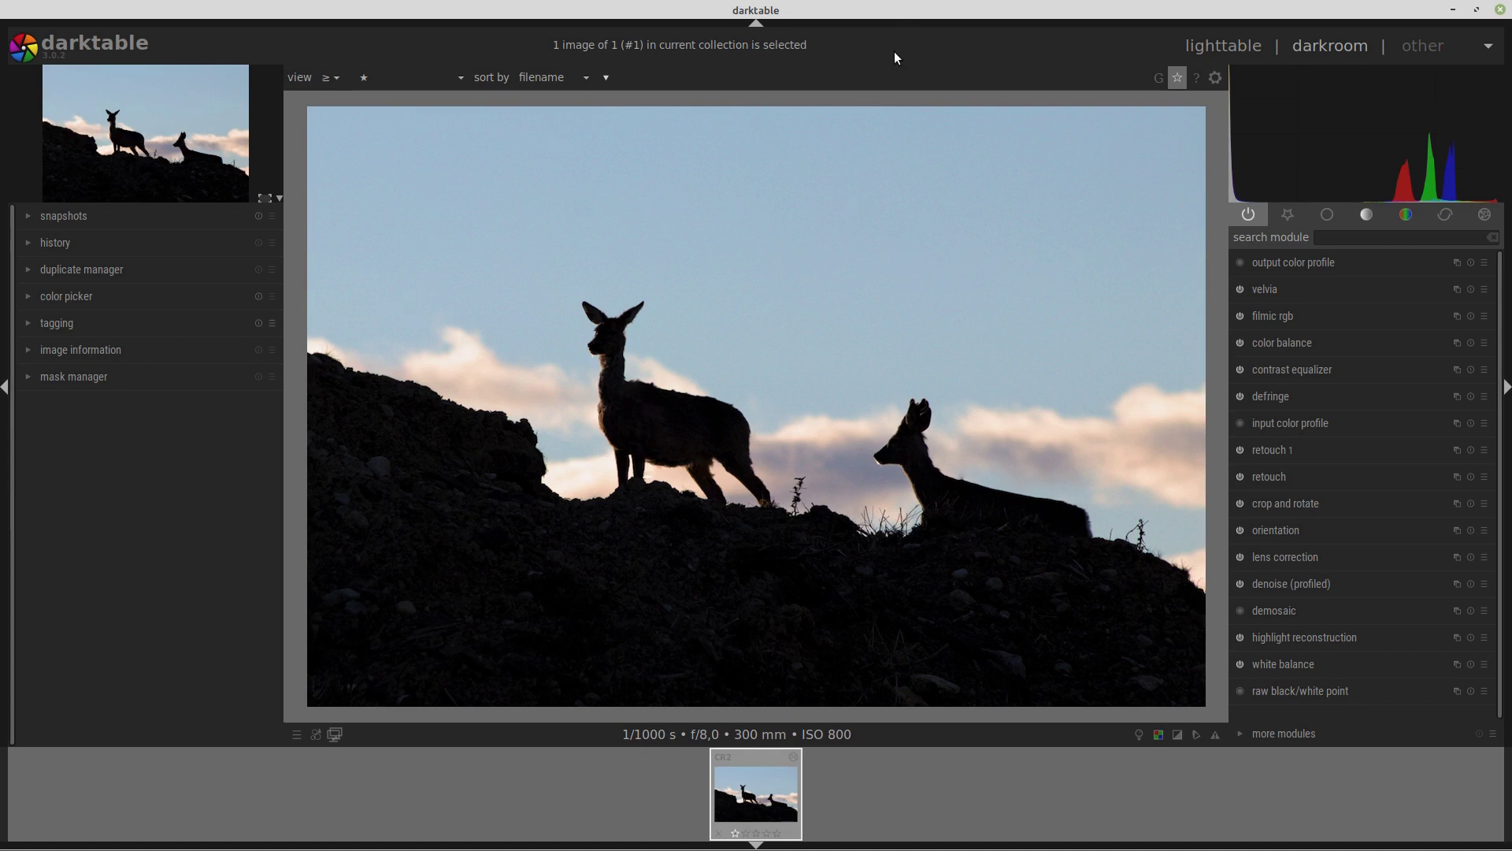
# Step: Switch darktable to full screen and toggle the right module panel off and back on
pyautogui.press('F11')
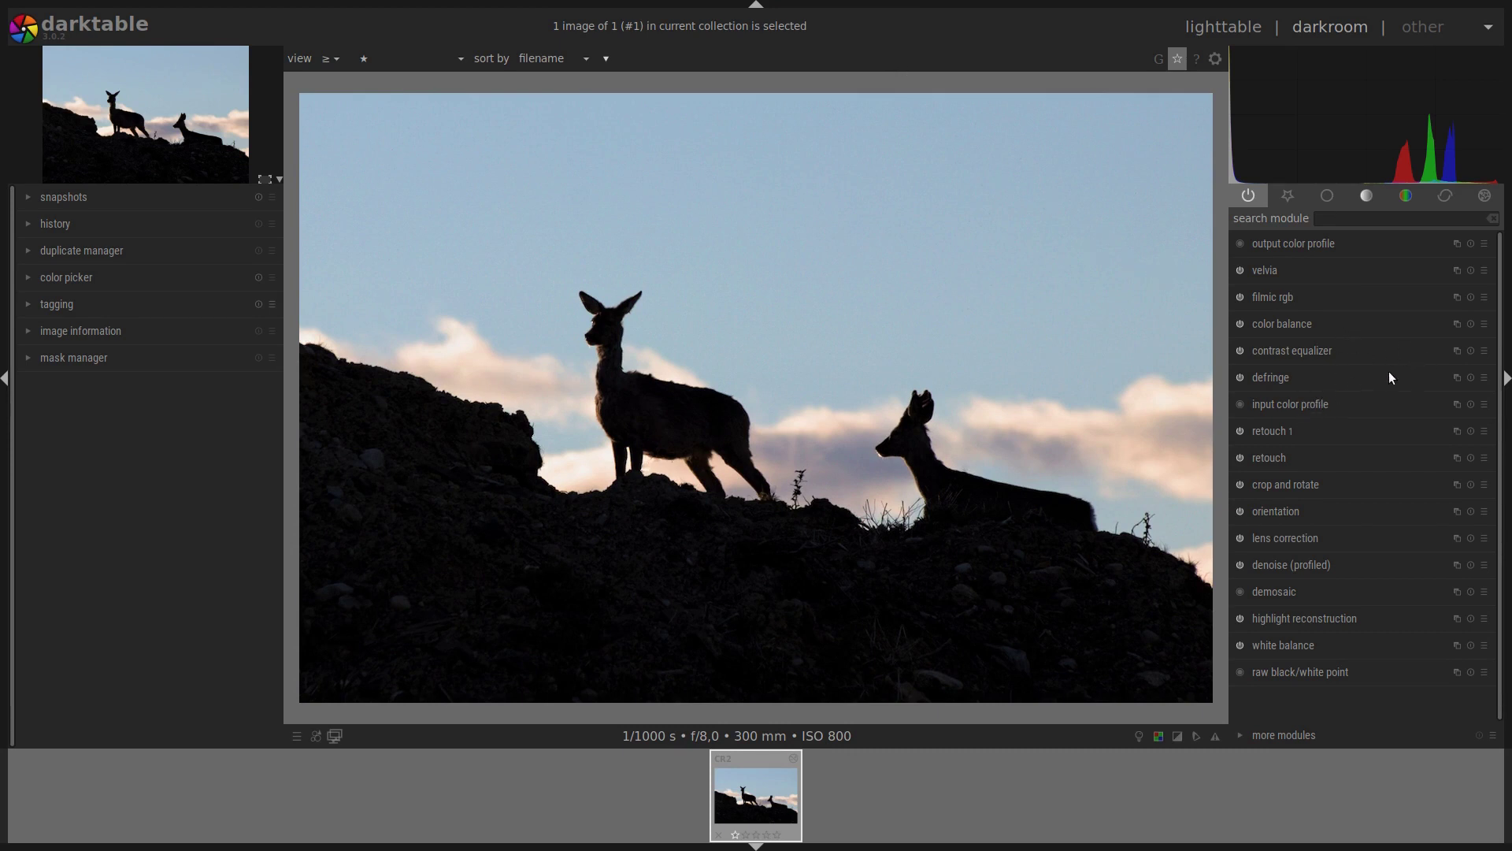
pyautogui.click(1507, 380)
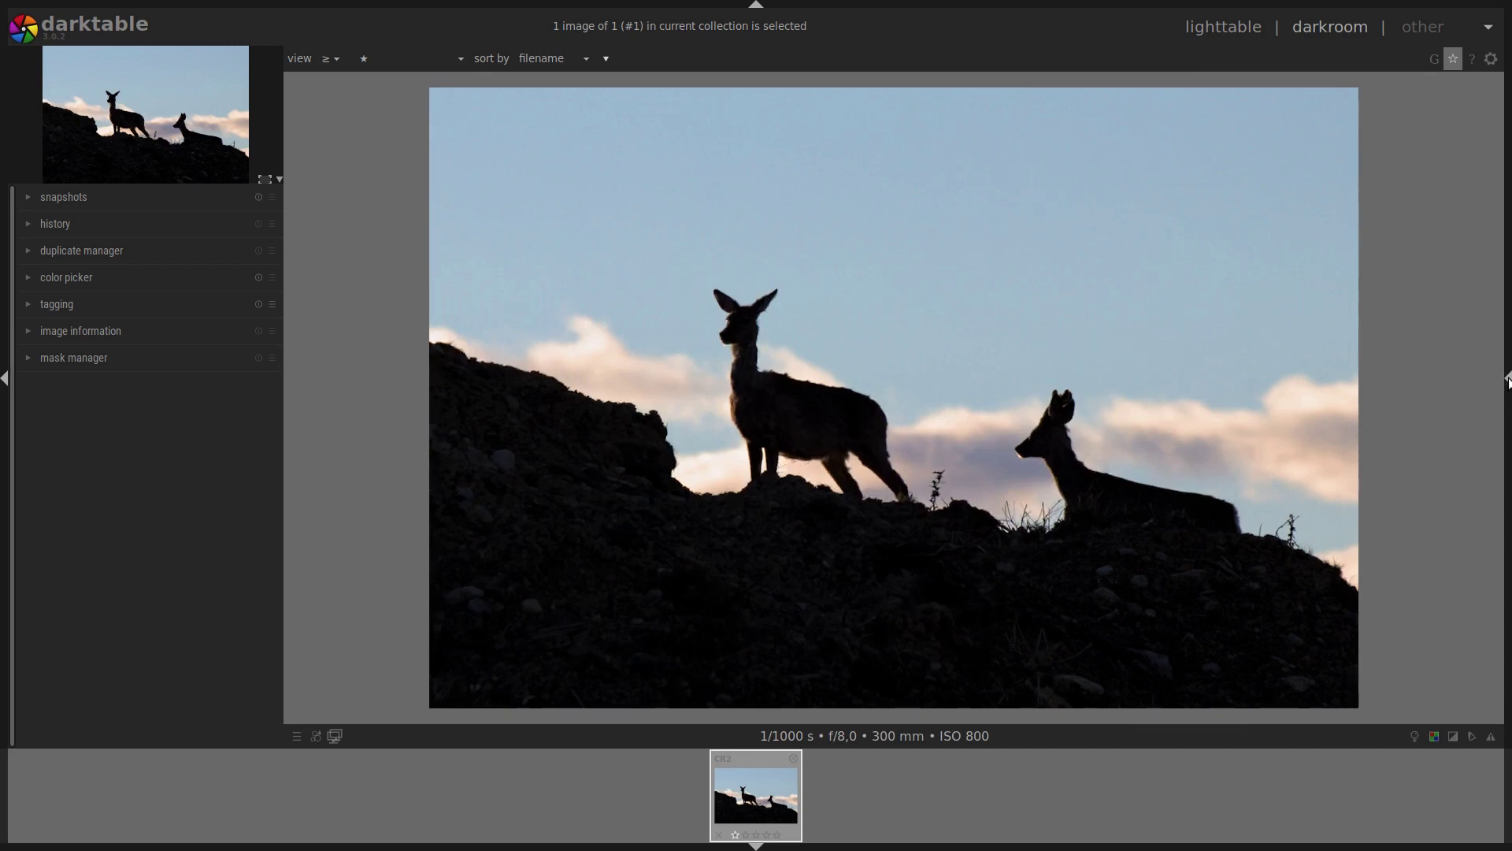
pyautogui.click(1507, 382)
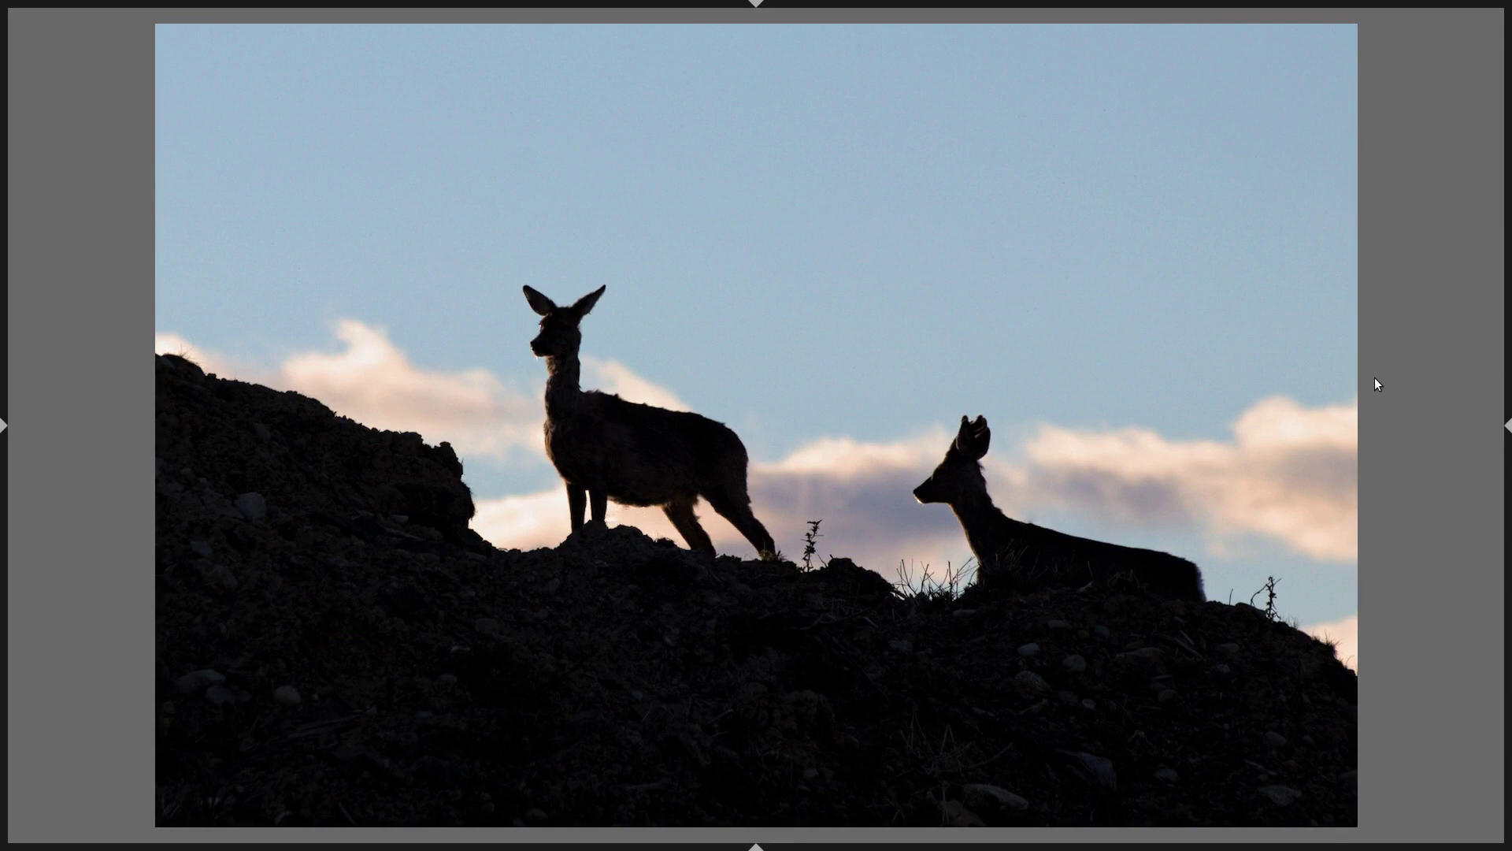
# Step: Restore all the panels around the deer photo with Tab
pyautogui.press('Tab')
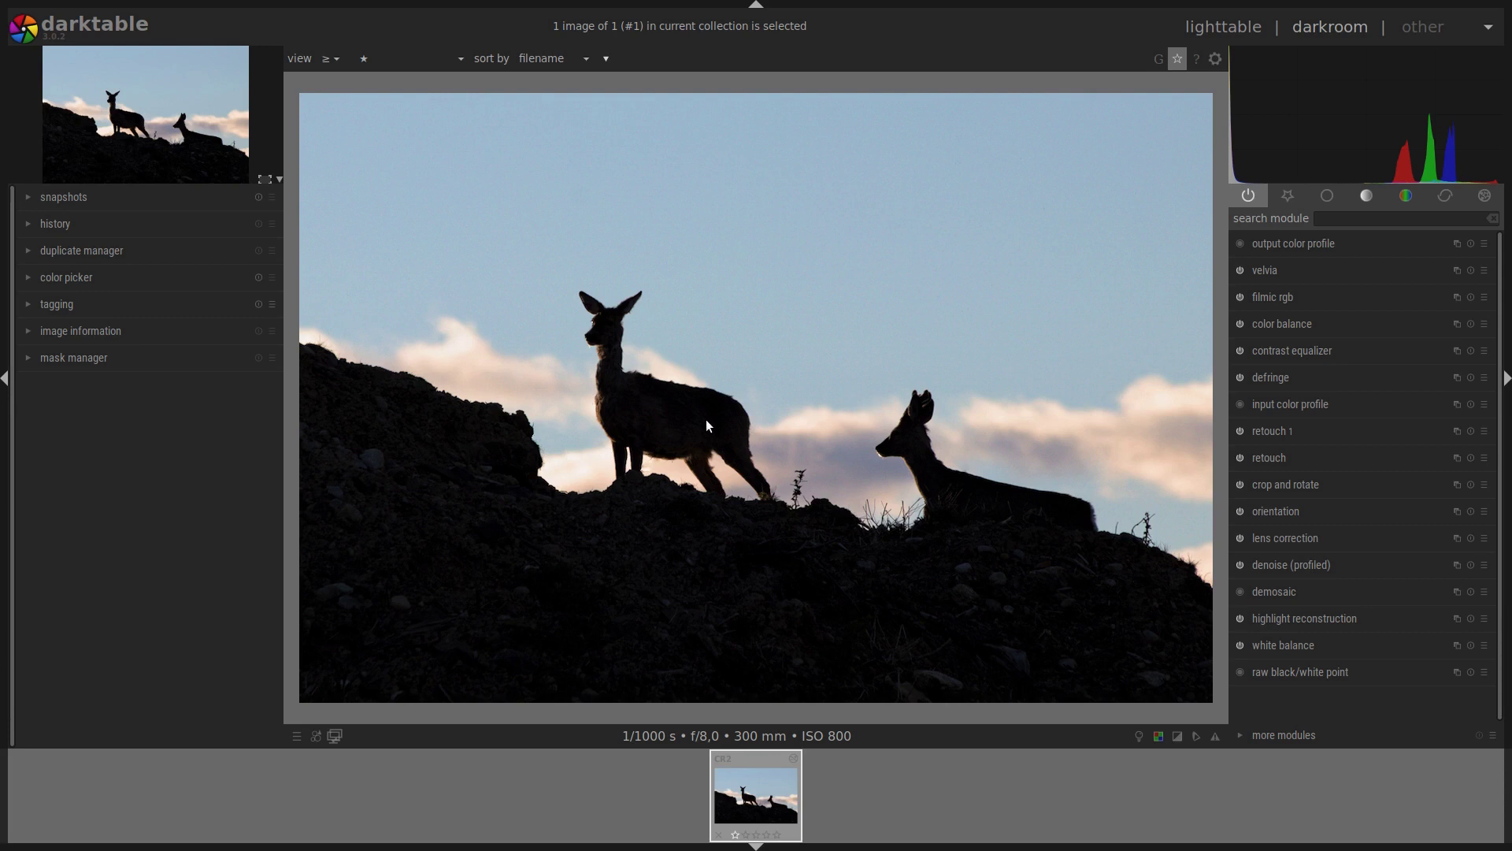
# Step: Hide the panel collapse borders around the darkroom window
pyautogui.press('b')
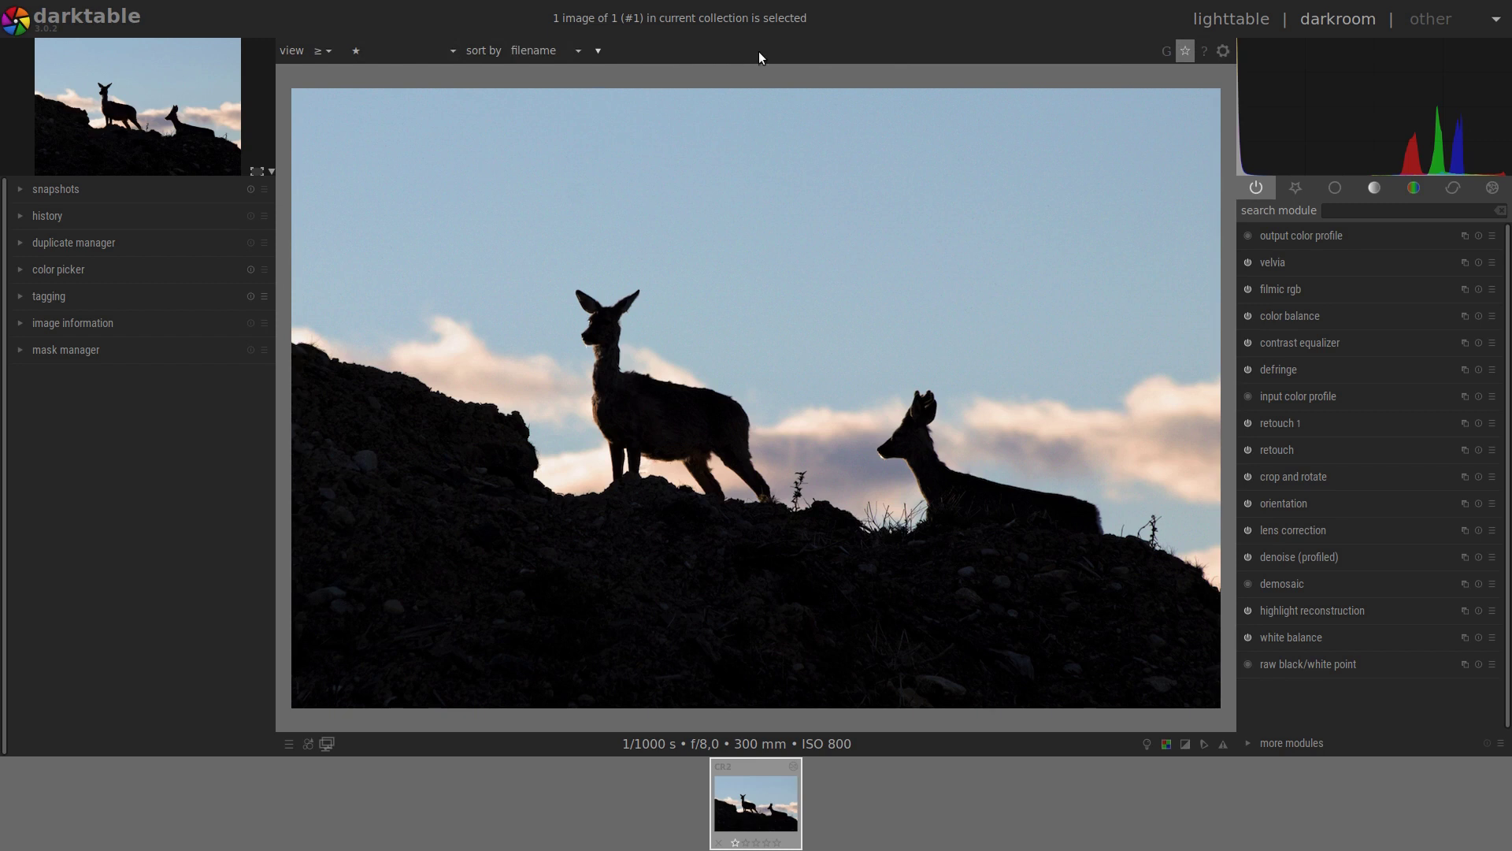
# Step: Hide the filter and sort toolbar, the program header and the left panel
pyautogui.hotkey('ctrl', 'shift', 't')
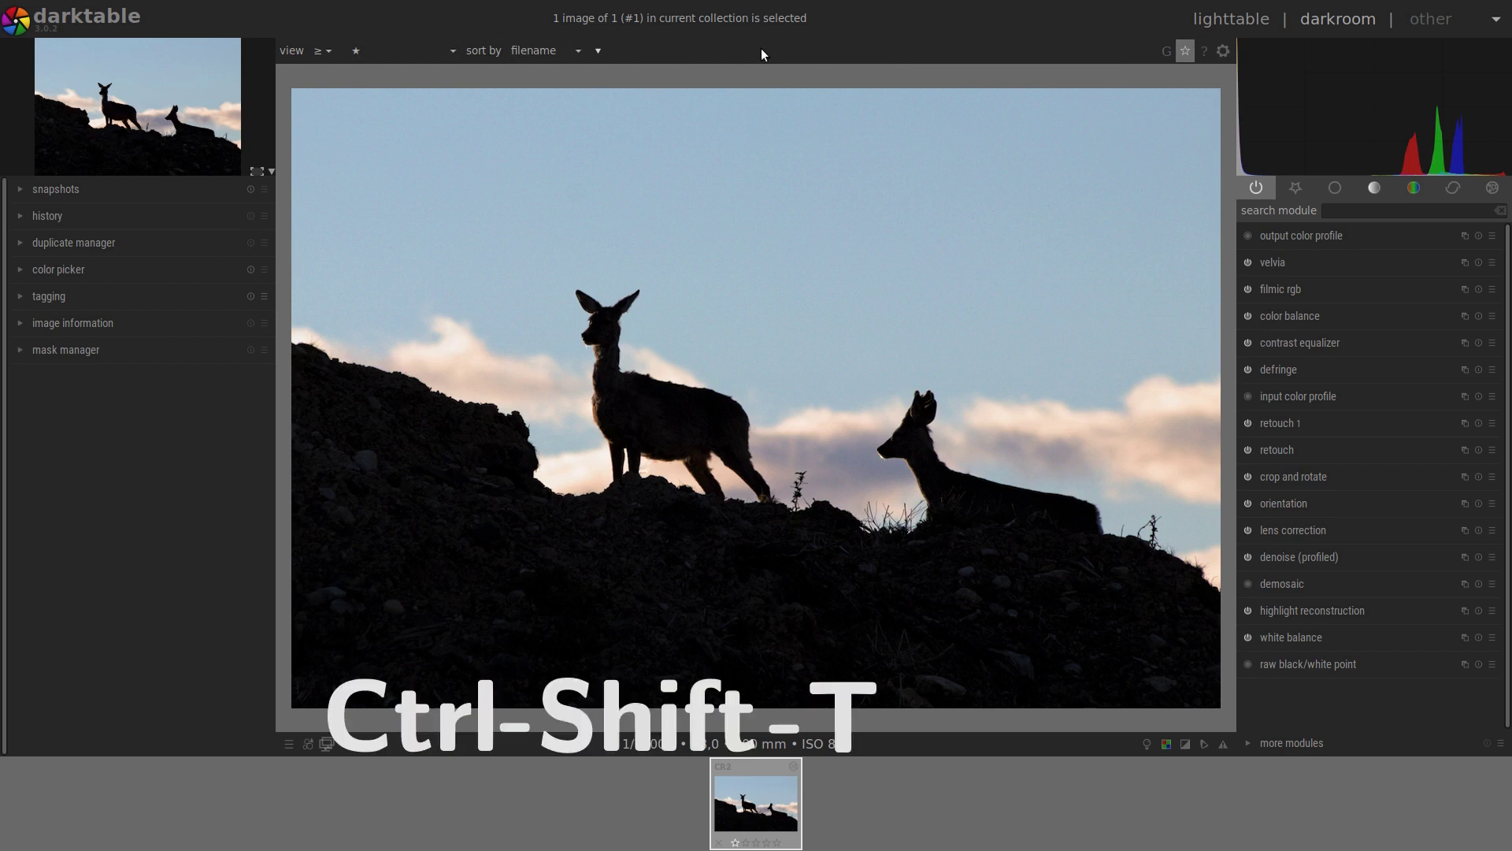
pyautogui.hotkey('ctrl', 'shift', 't')
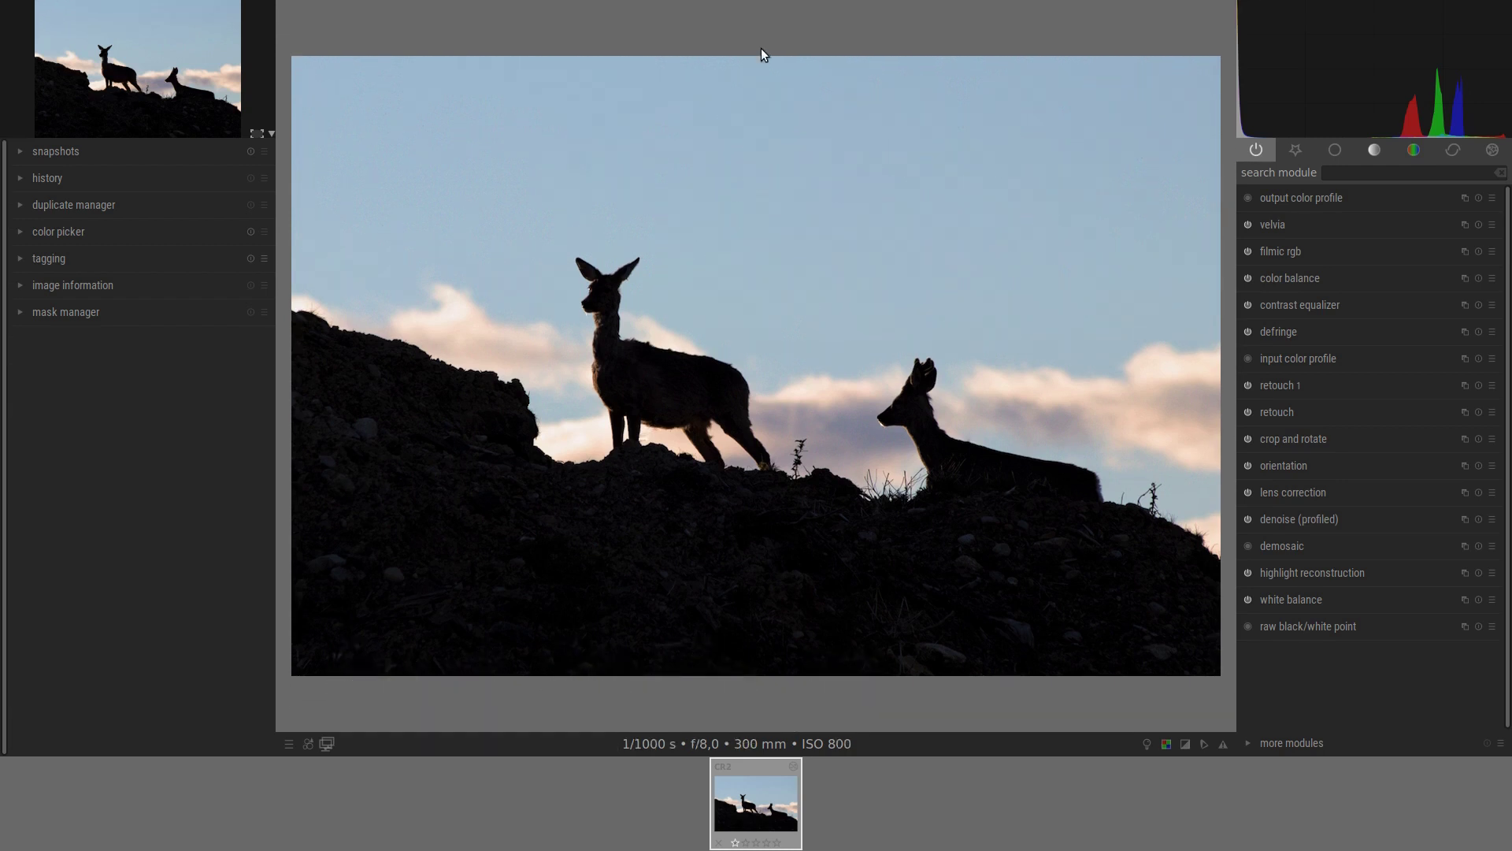
pyautogui.hotkey('ctrl', 'shift', 't')
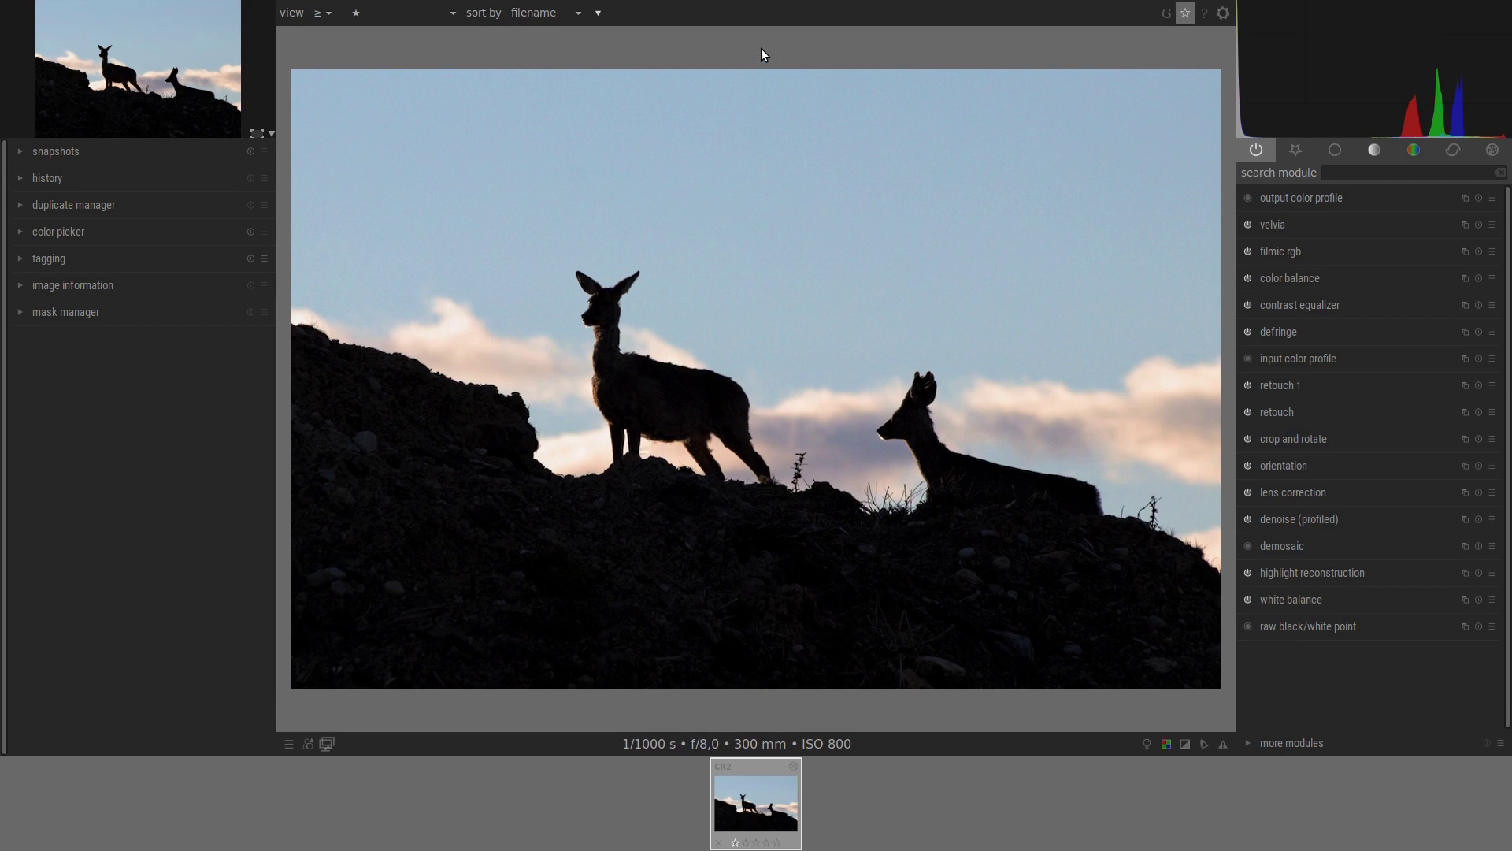
pyautogui.hotkey('ctrl', 'shift', 'h')
pyautogui.hotkey('ctrl', 'shift', 't')
pyautogui.hotkey('ctrl', 'shift', 'h')
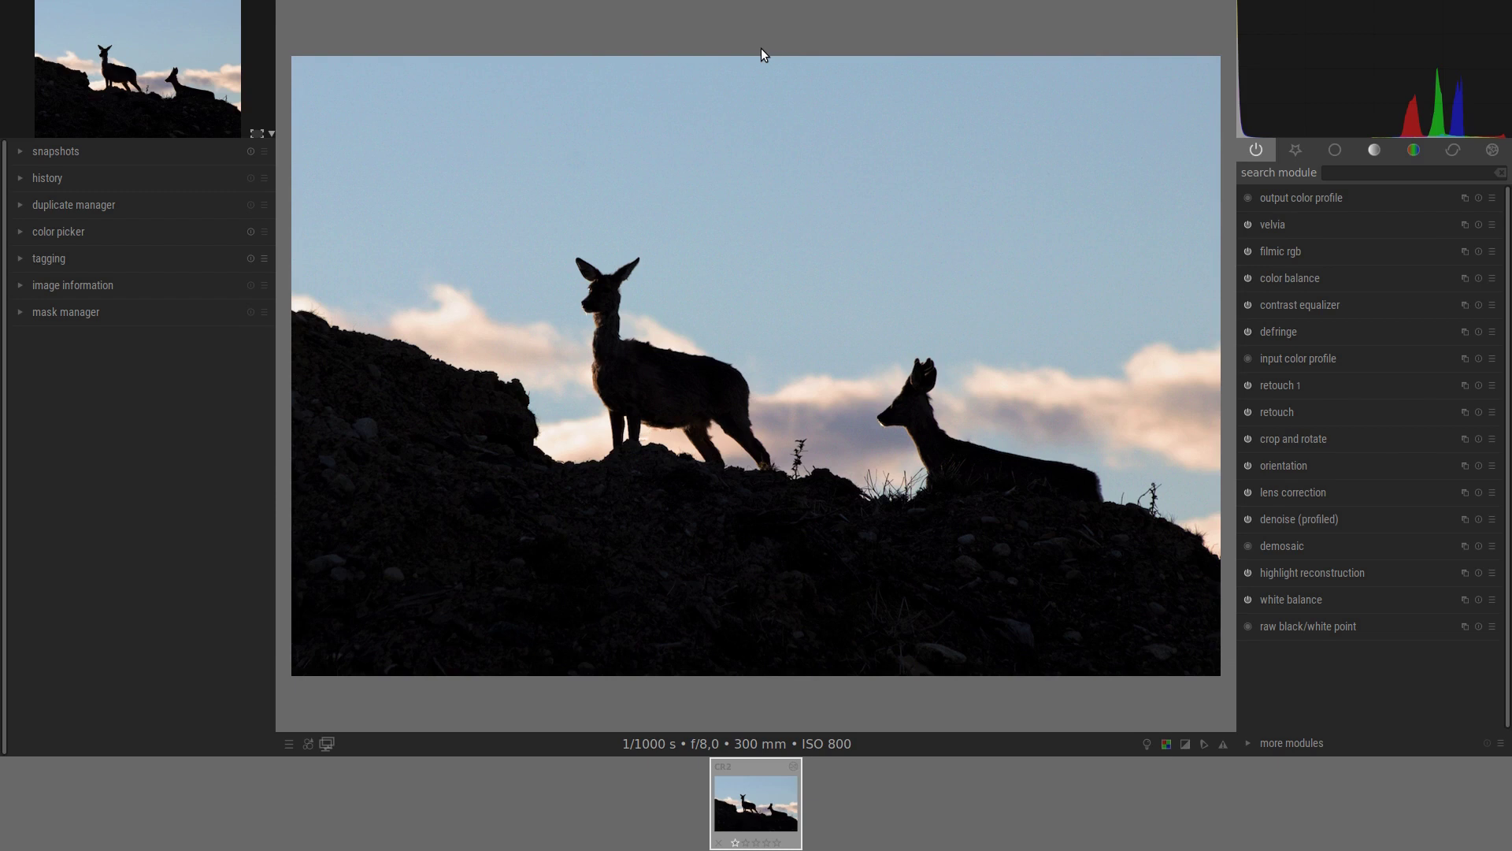
pyautogui.hotkey('ctrl', 'shift', 'l')
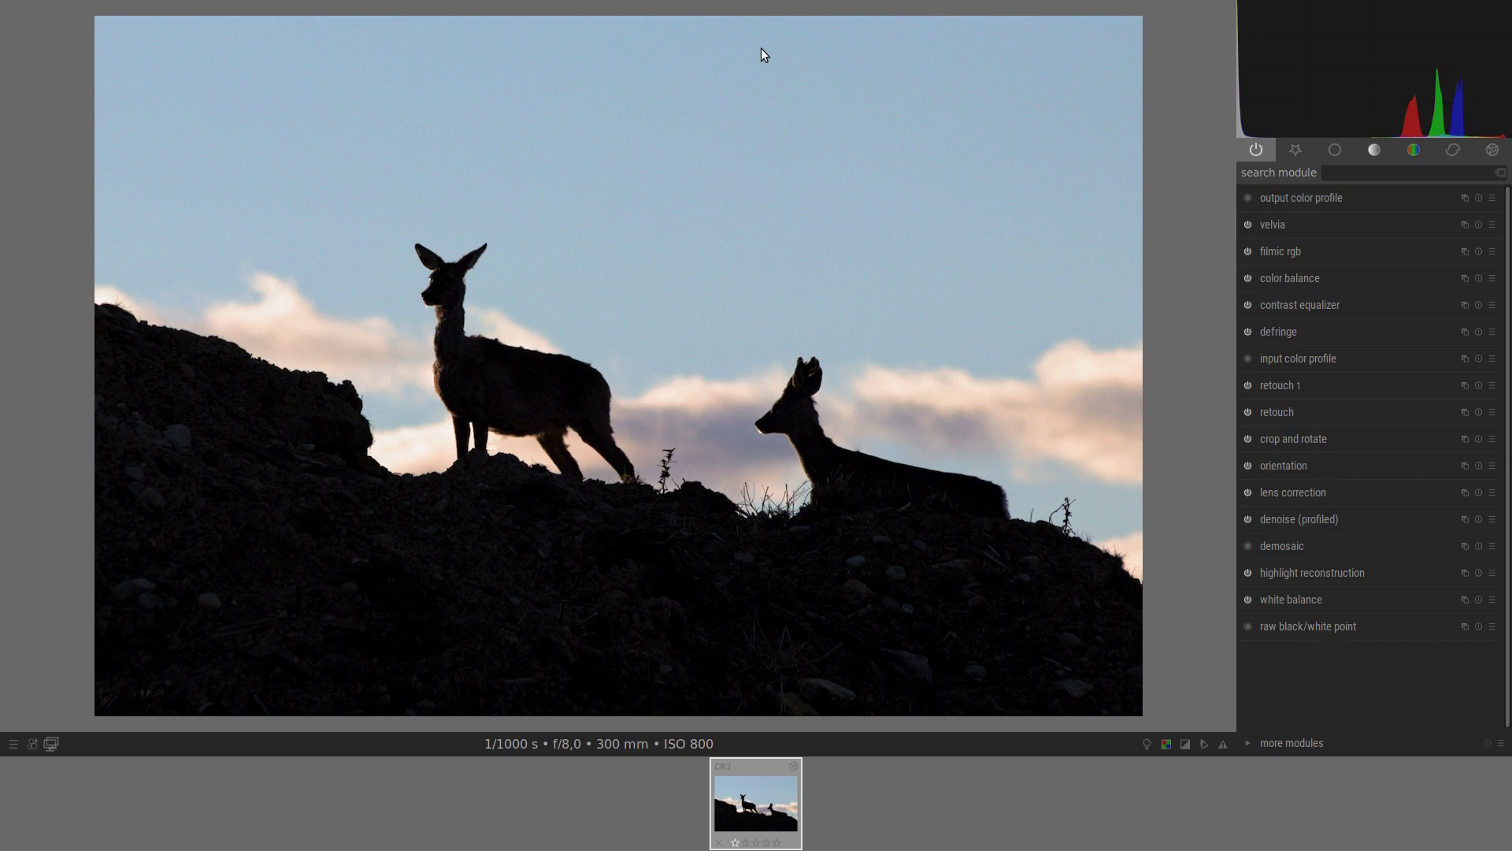
# Step: Toggle the right module panel off and on, then hide the histogram
pyautogui.hotkey('ctrl', 'shift', 'r')
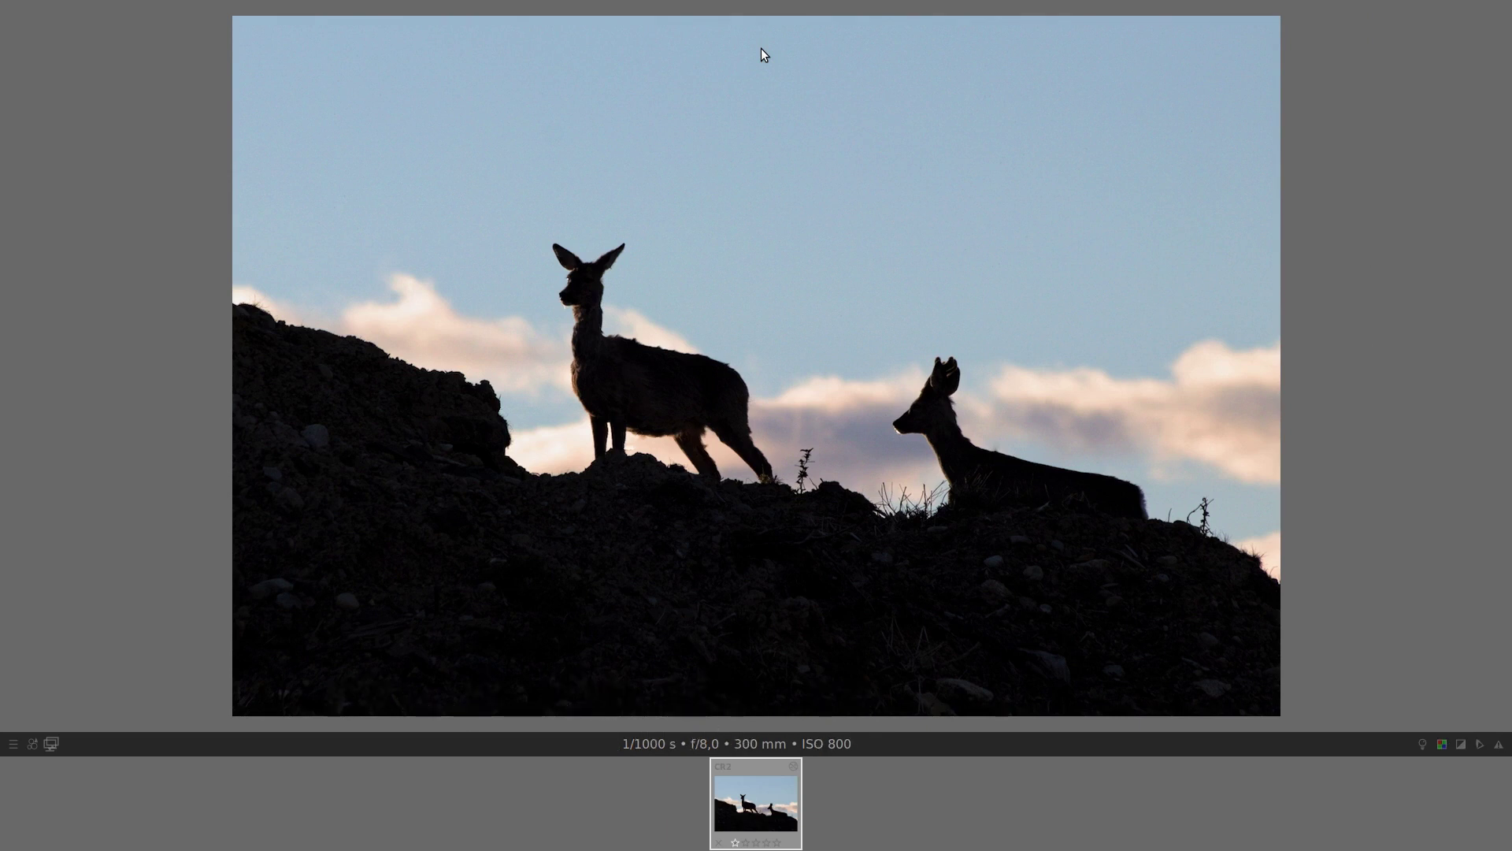
pyautogui.hotkey('ctrl', 'shift', 'r')
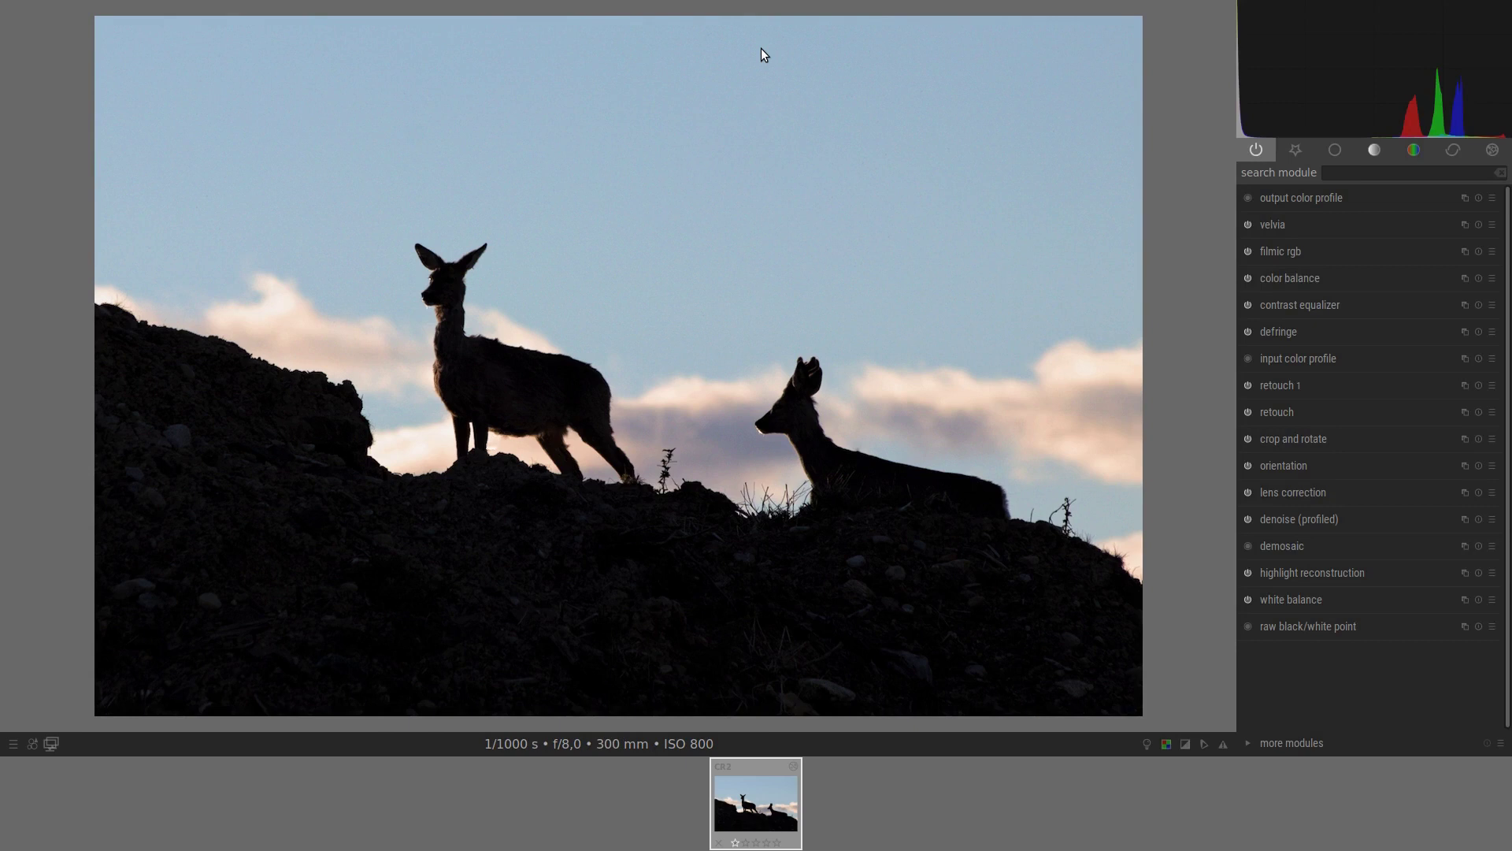
pyautogui.hotkey('ctrl', 'shift', 'h')
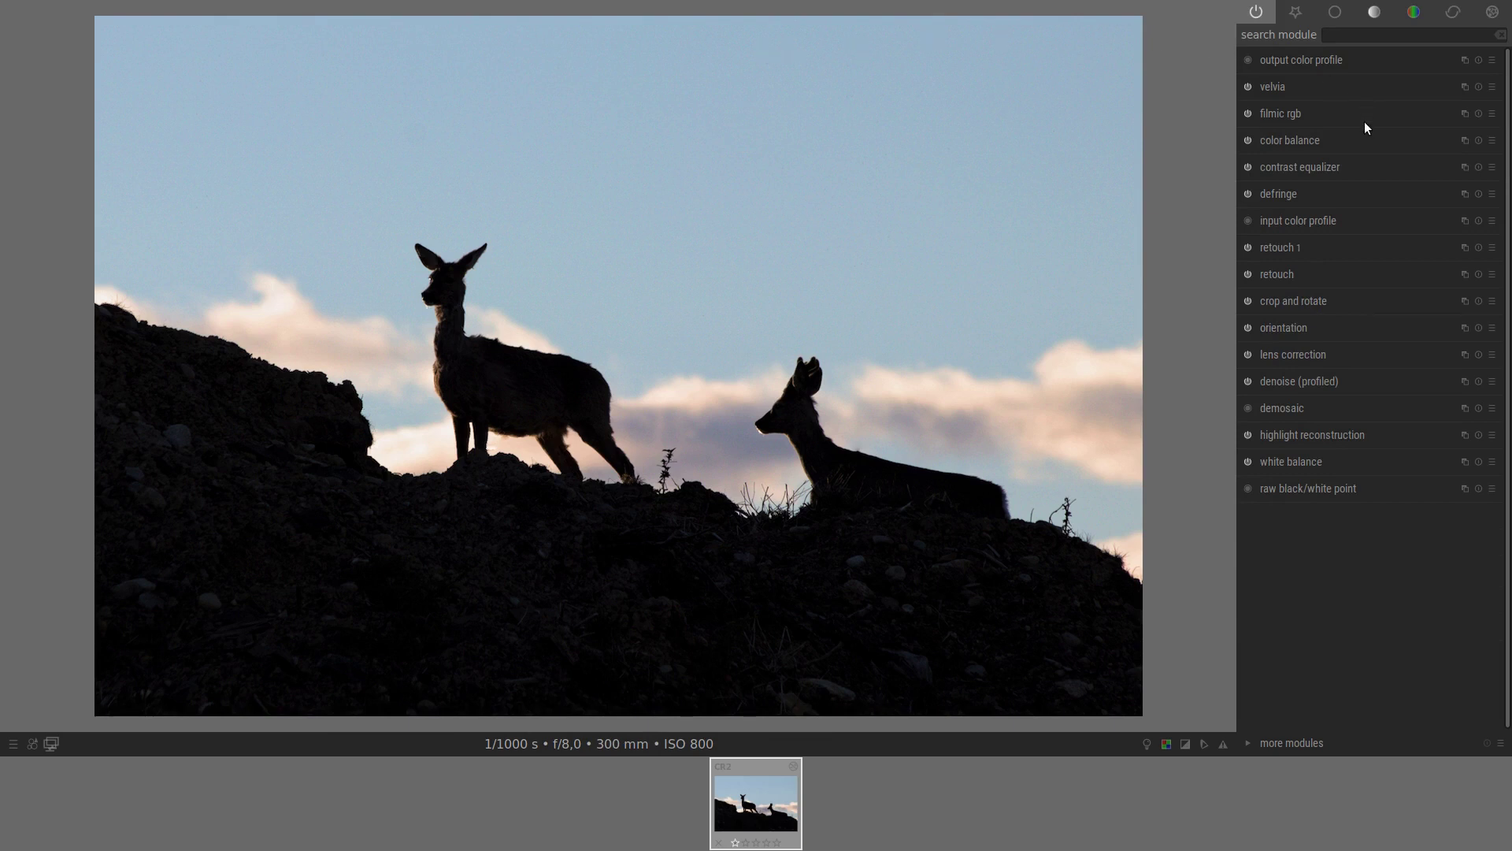
# Step: Expand color balance, toggle the info bar and filmstrip, and show active modules
pyautogui.click(1366, 144)
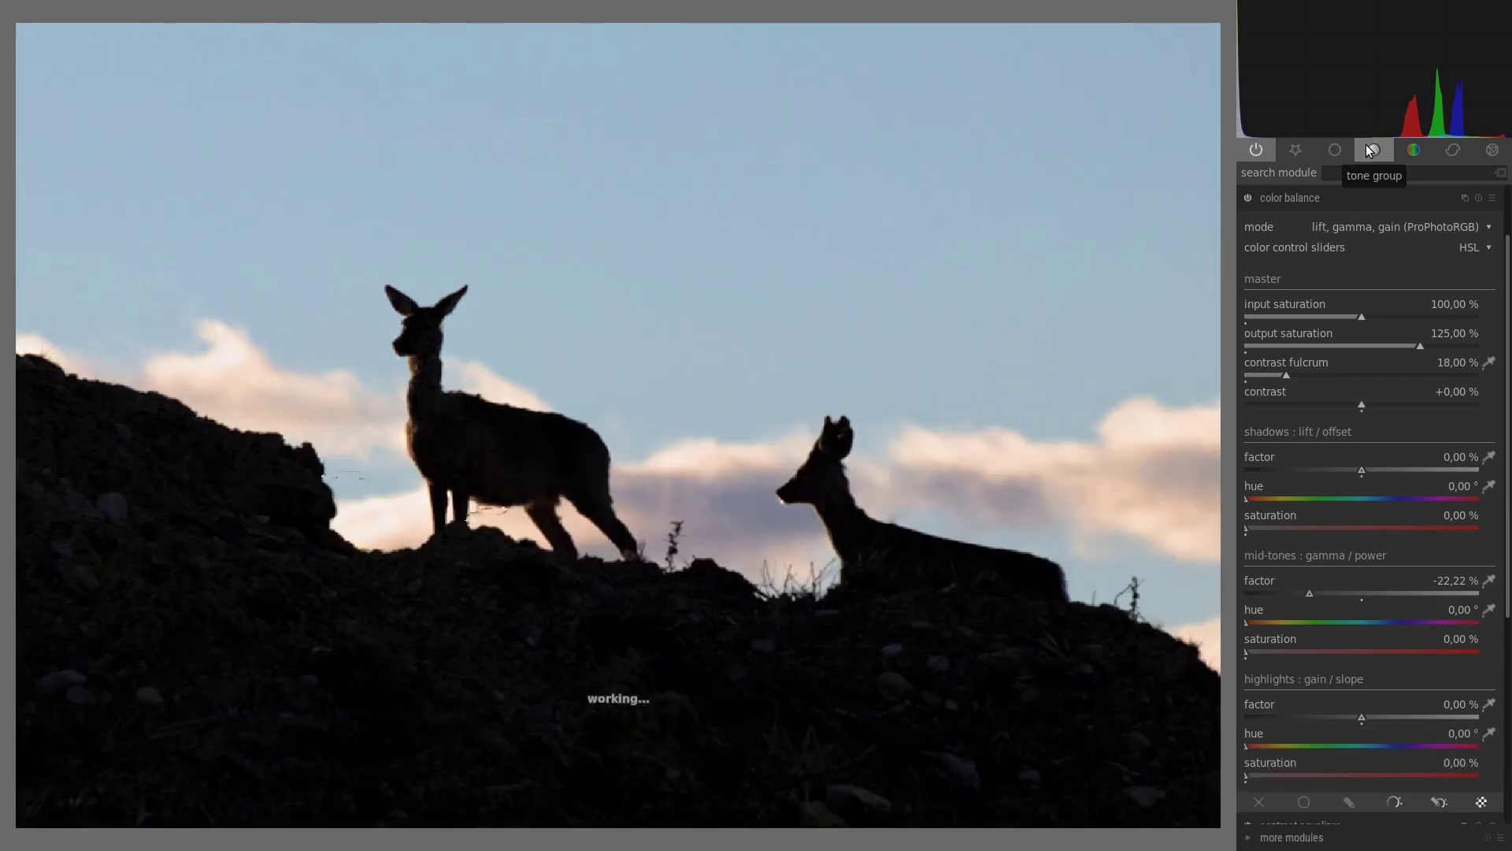
pyautogui.hotkey('ctrl', 'shift', 'b')
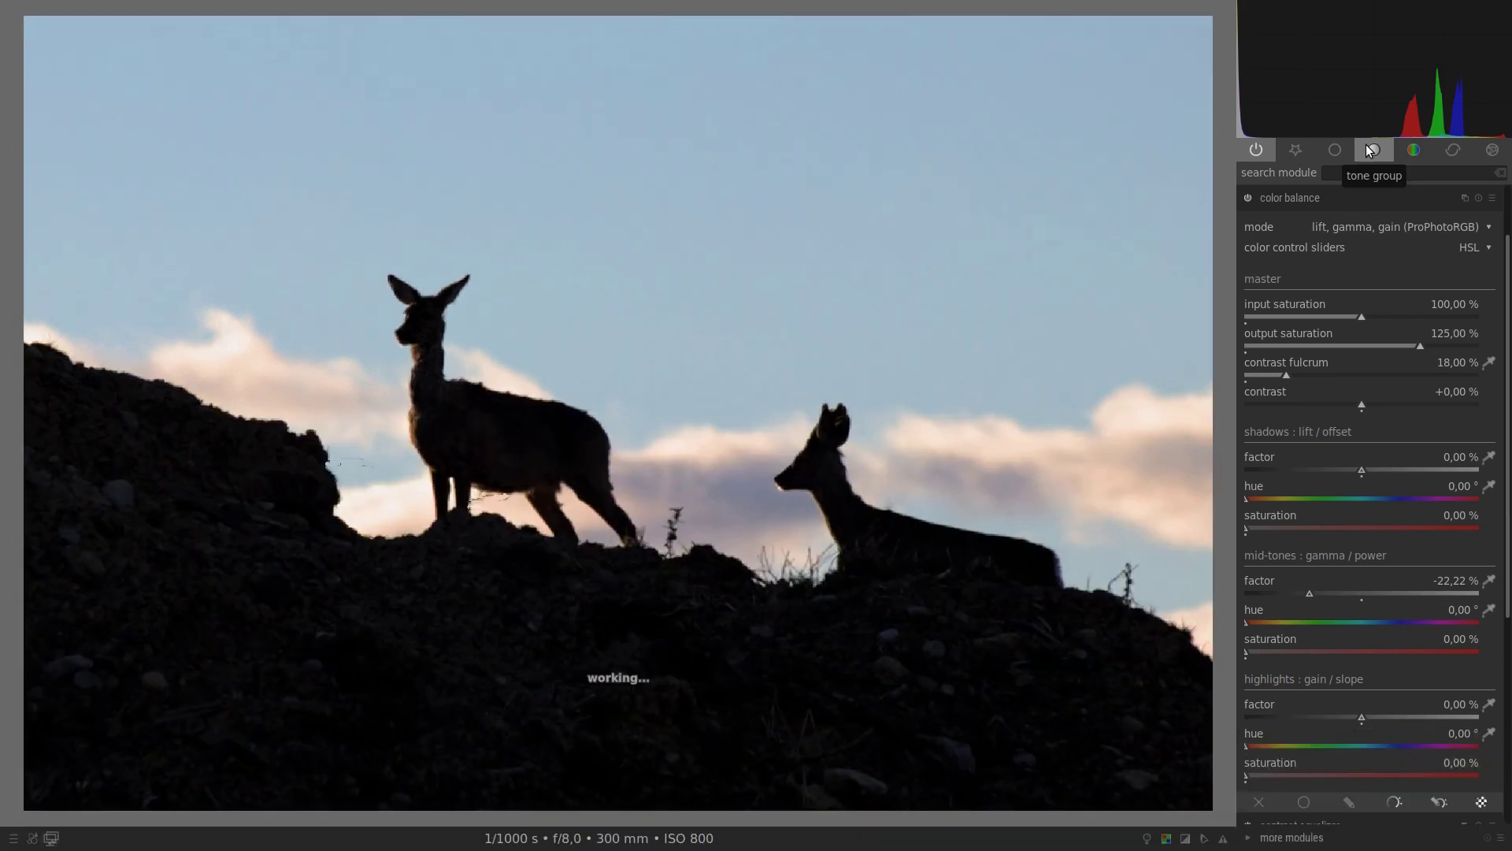
pyautogui.hotkey('ctrl', 'shift', 'b')
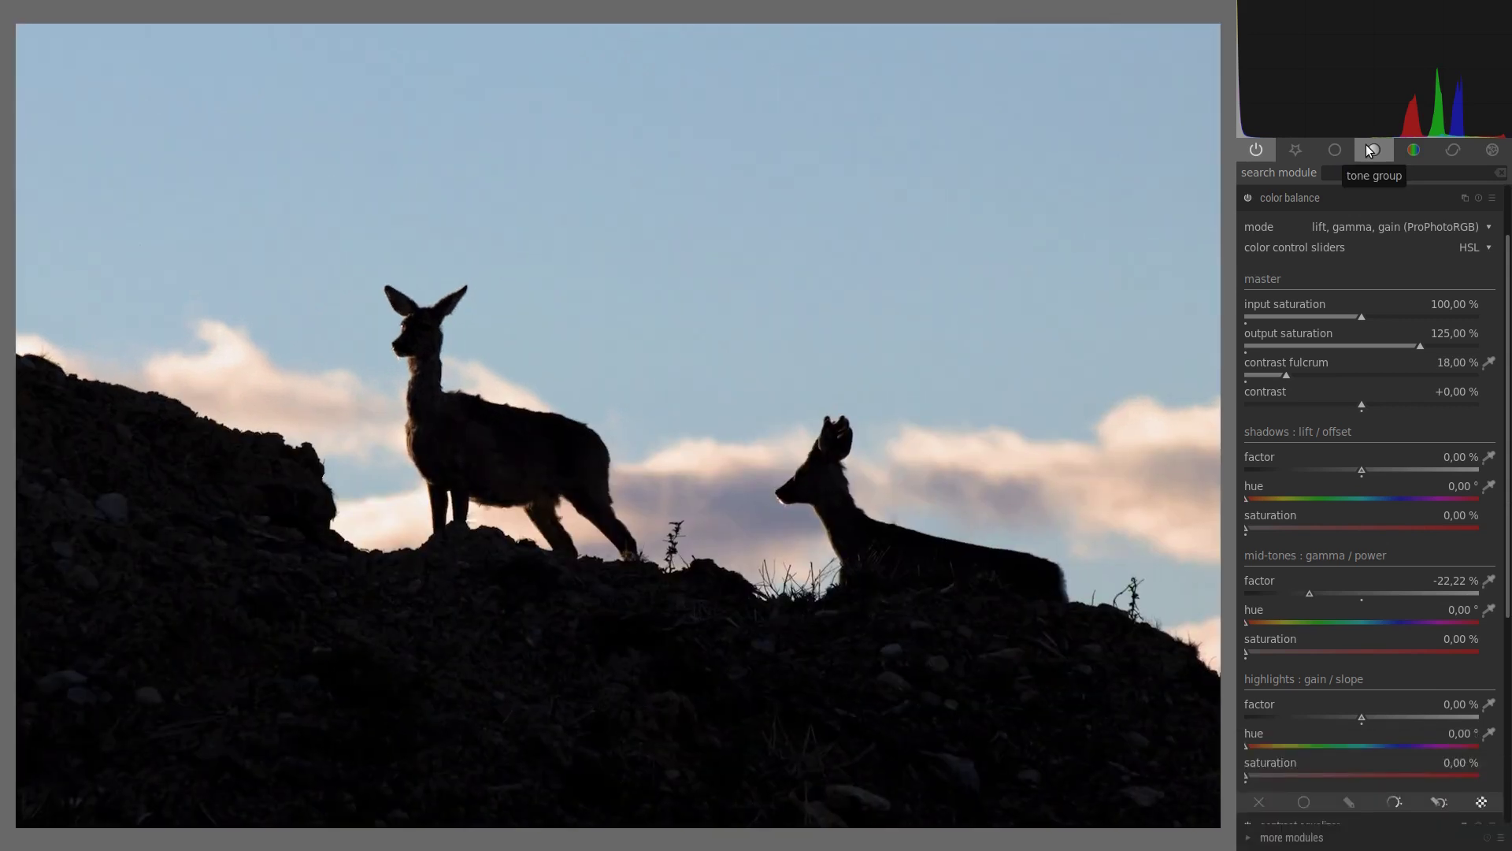
pyautogui.click(1367, 146)
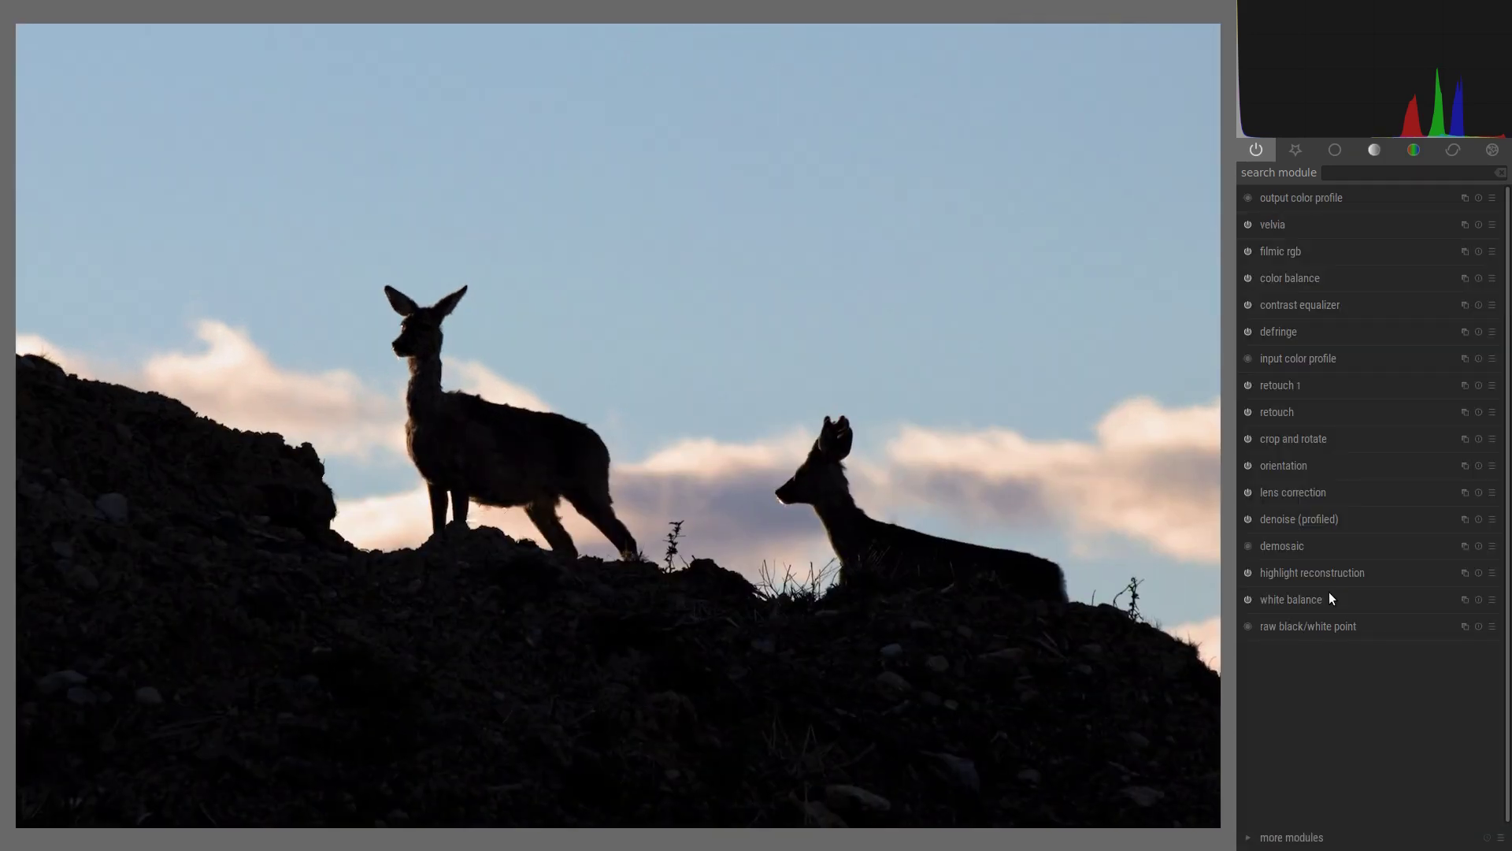
pyautogui.hotkey('ctrl', 'f')
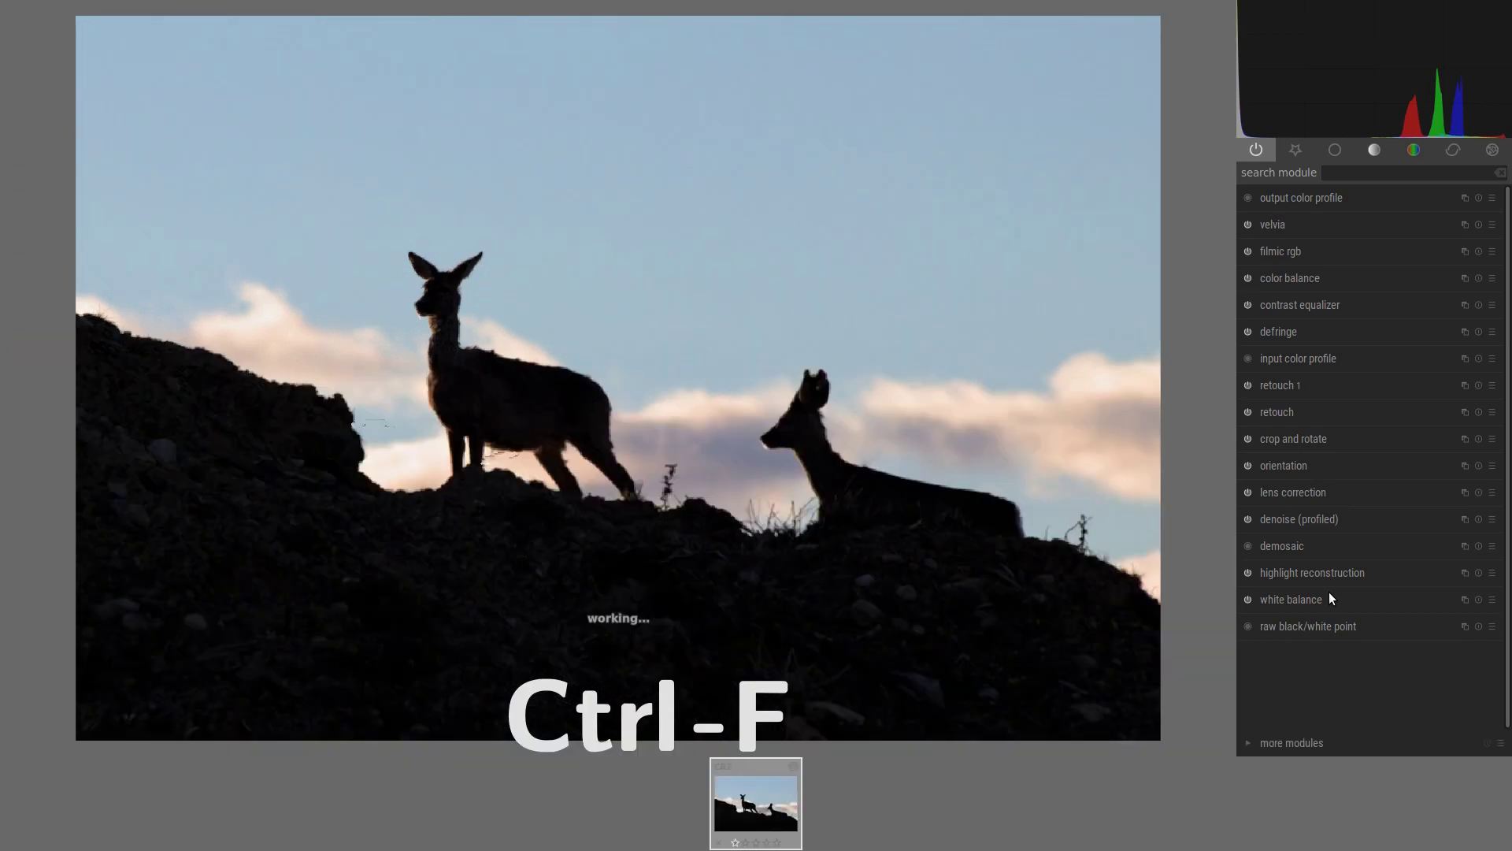
pyautogui.hotkey('ctrl', 'f')
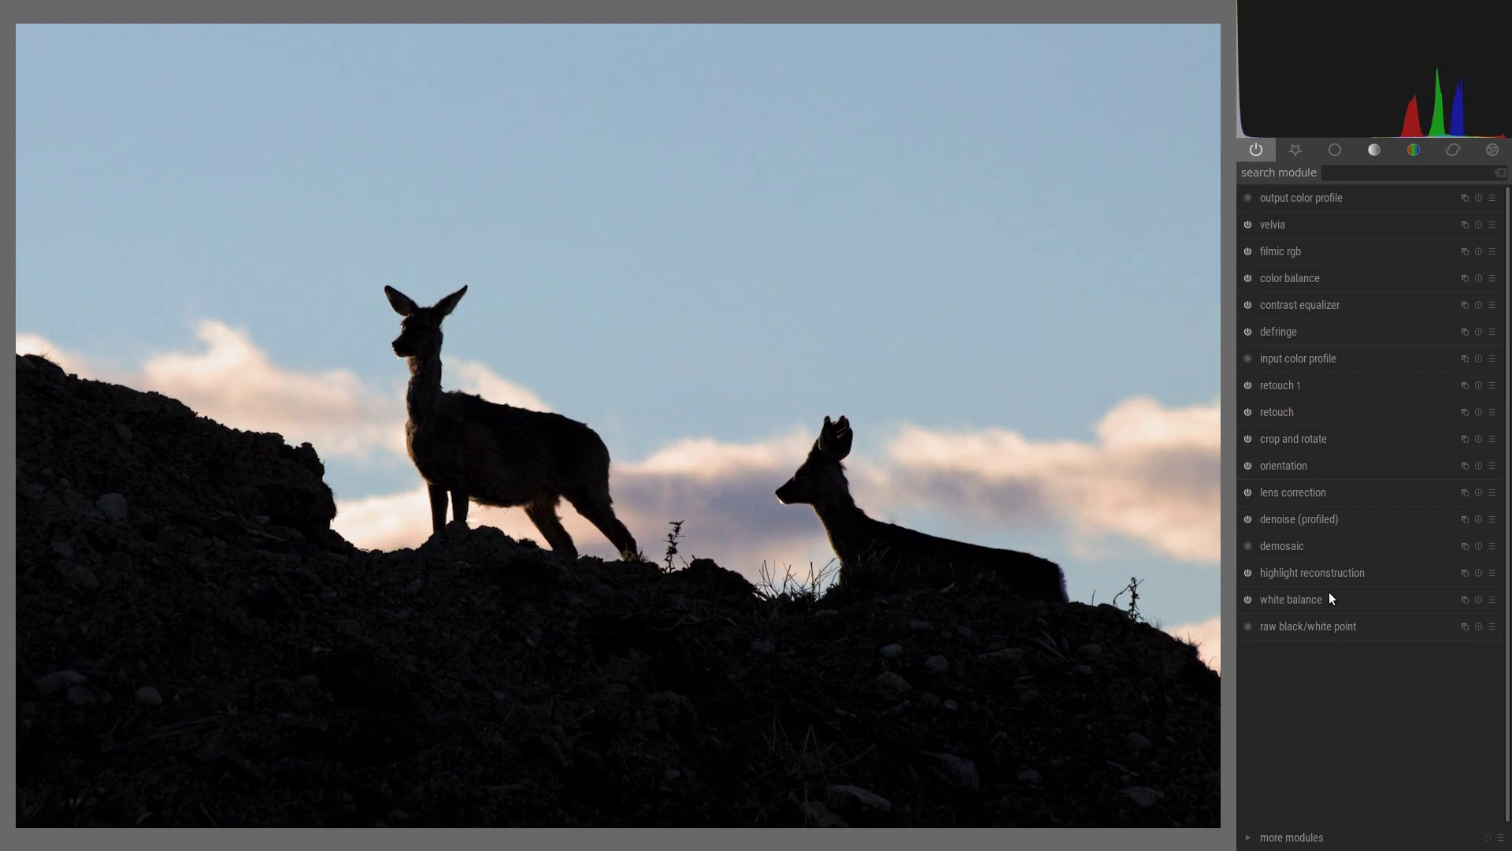
# Step: Show the tone module group with the color balance settings expanded
pyautogui.click(1371, 149)
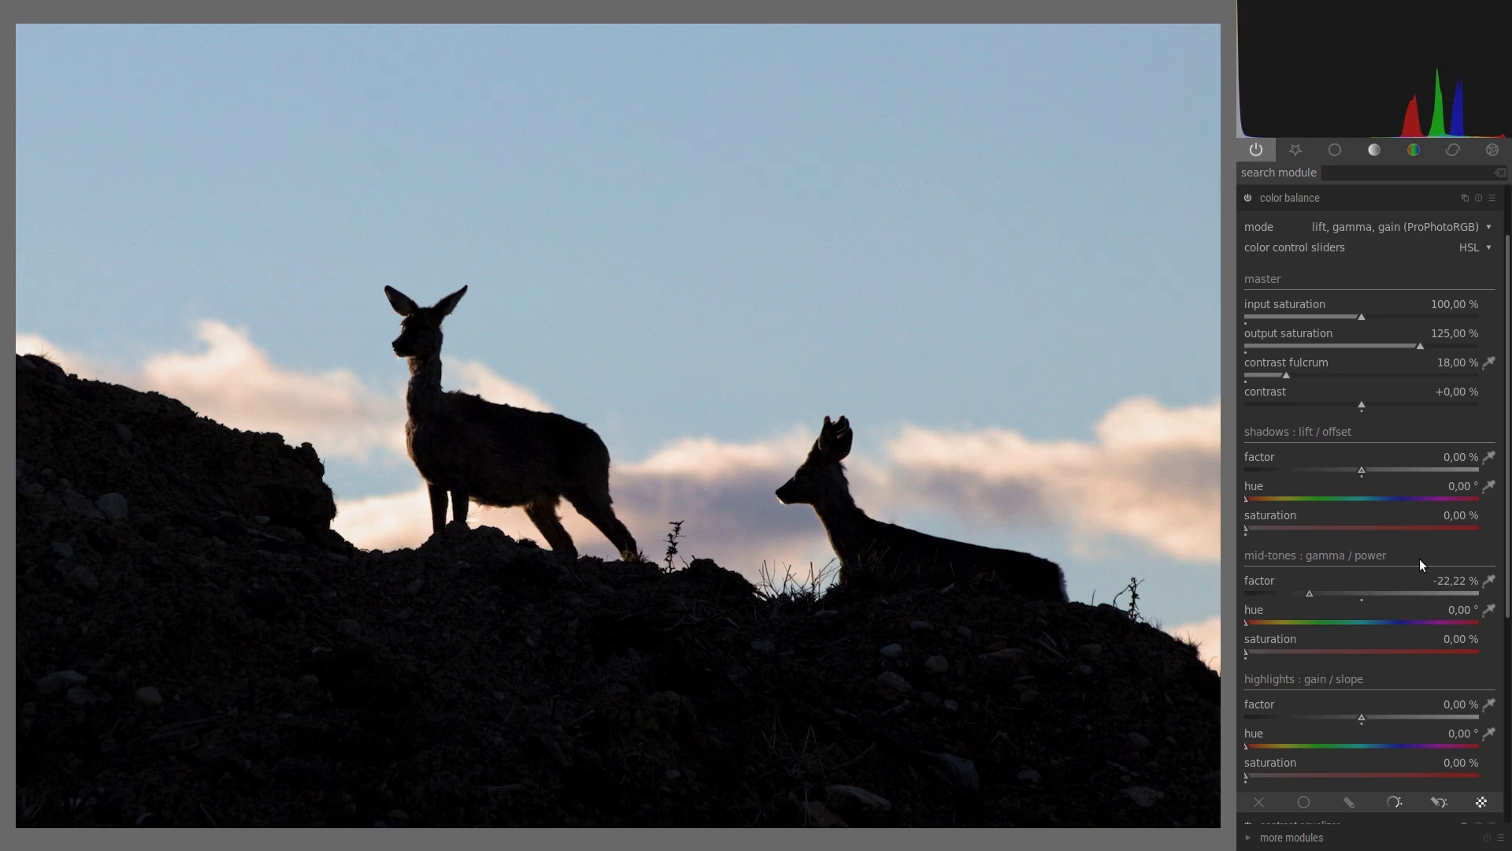
# Step: Turn on the focus peaking overlay with Ctrl+Shift+F
pyautogui.hotkey('ctrl', 'shift', 'f')
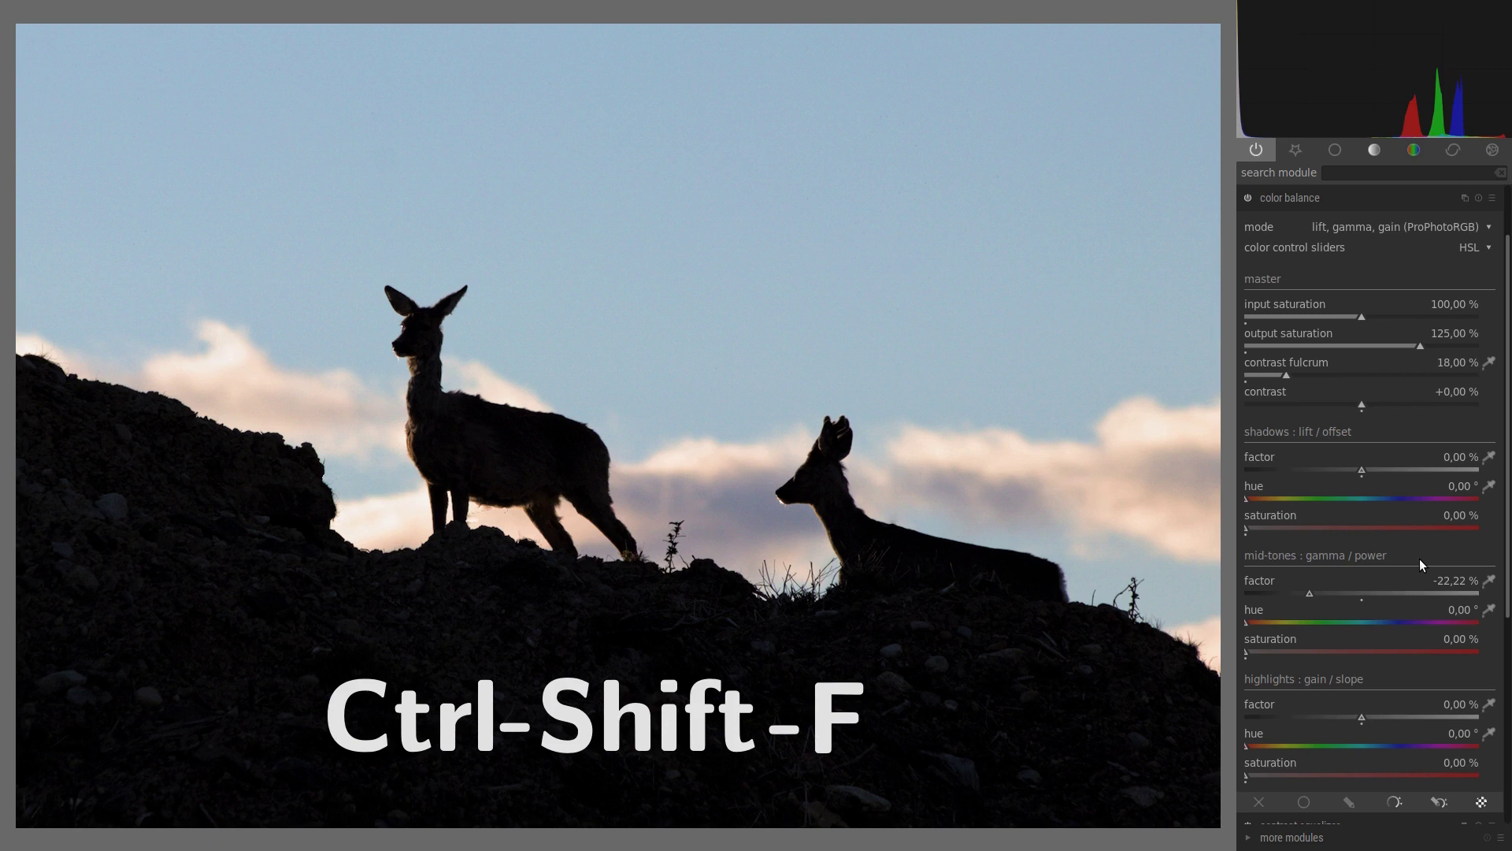